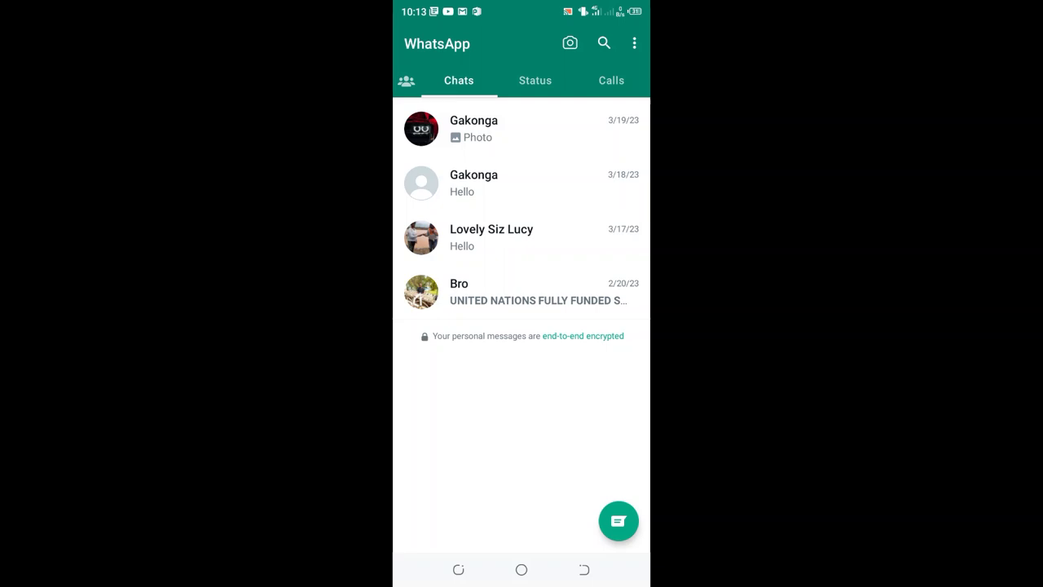
- Reach WhatsApp Settings from the three-dots menu on the Chats screen
left_click(633, 43)
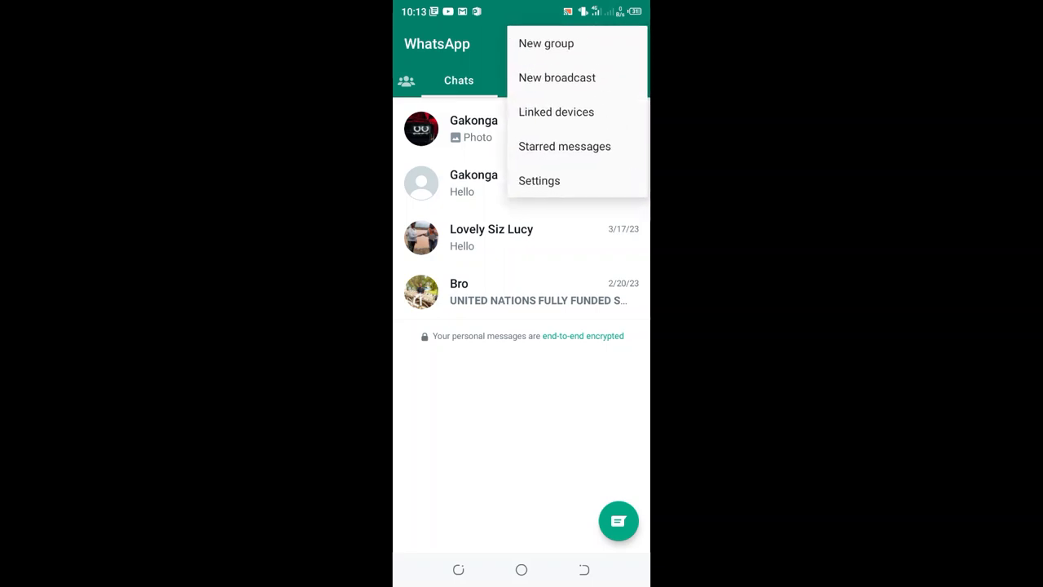
left_click(562, 180)
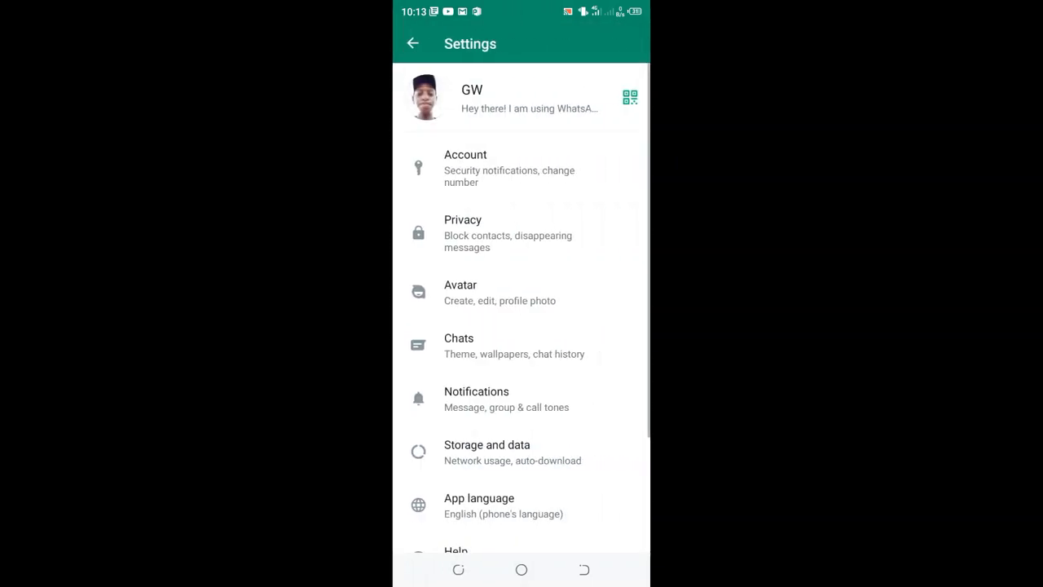
scroll(522, 325, "down", 3)
scroll(521, 310, "up", 2)
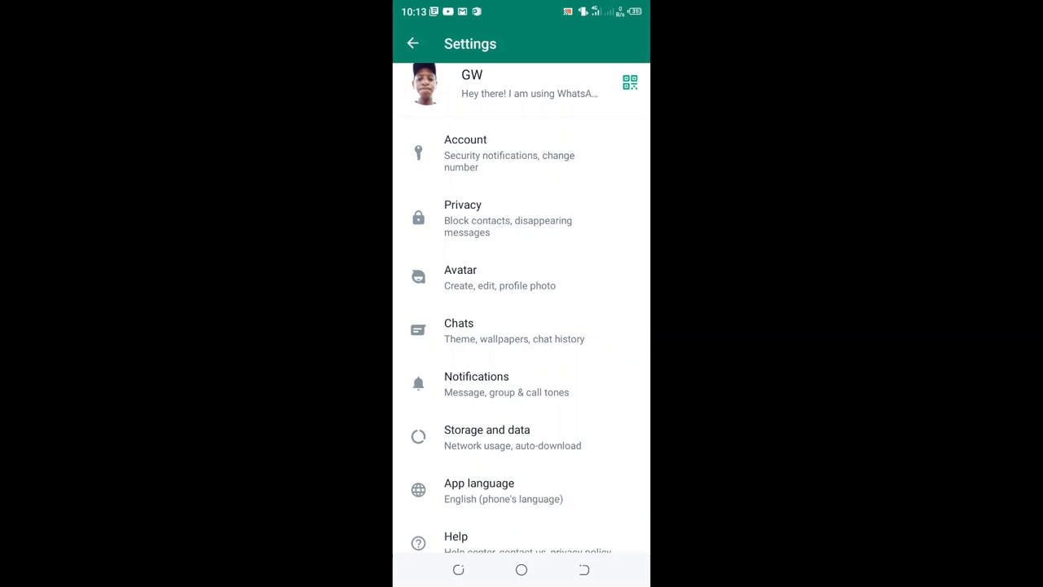
- In Privacy, toggle Read receipts on, off, and leave it switched on (green)
left_click(505, 218)
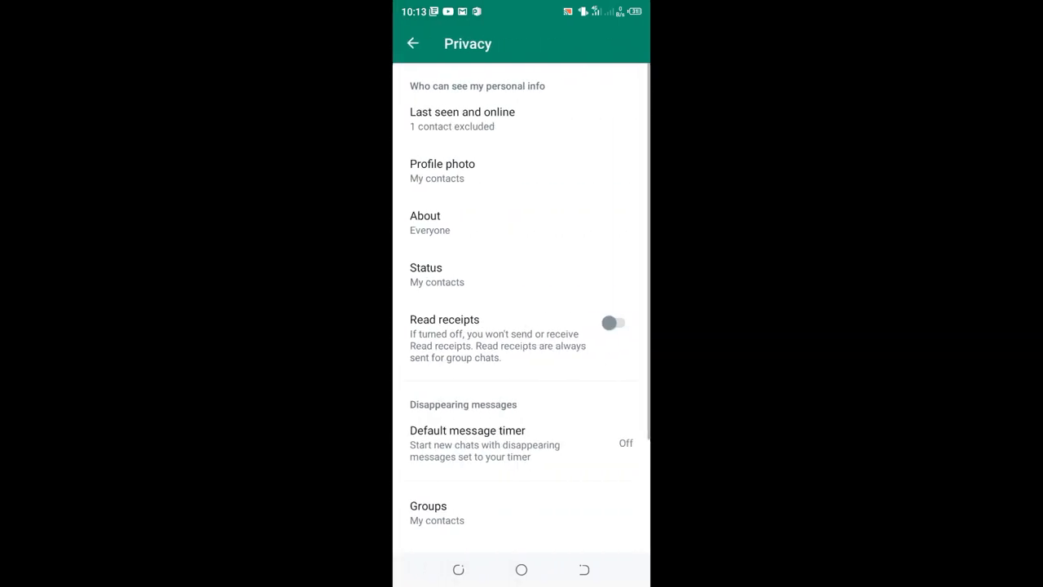
scroll(522, 334, "down", 2)
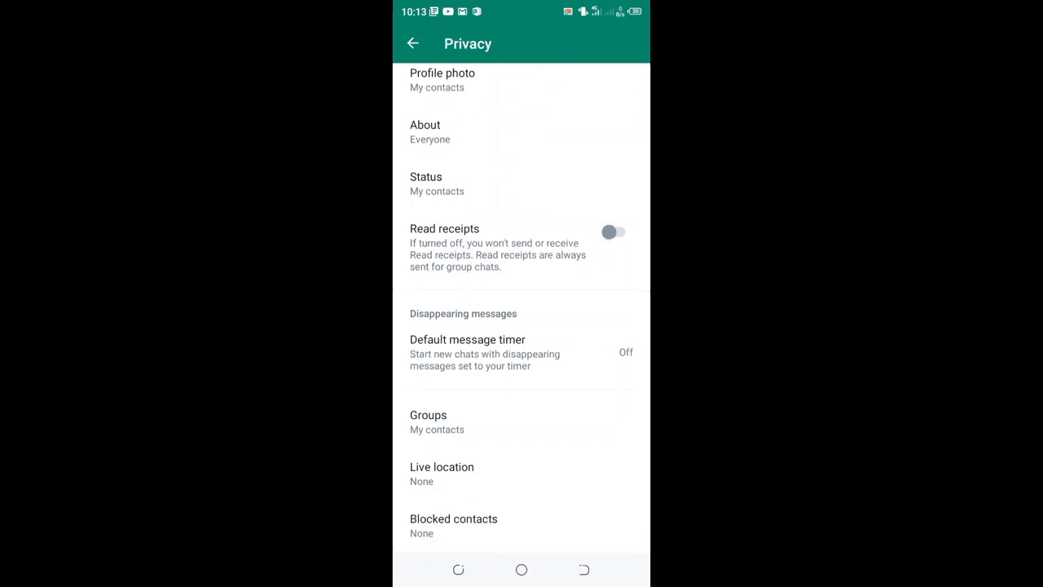
left_click(522, 247)
left_click(619, 232)
left_click(521, 247)
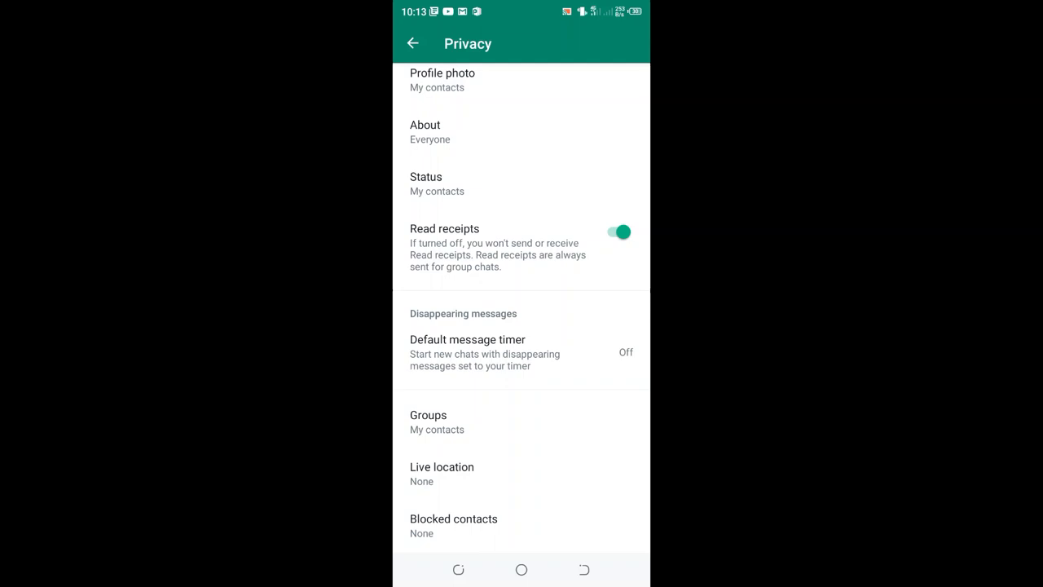